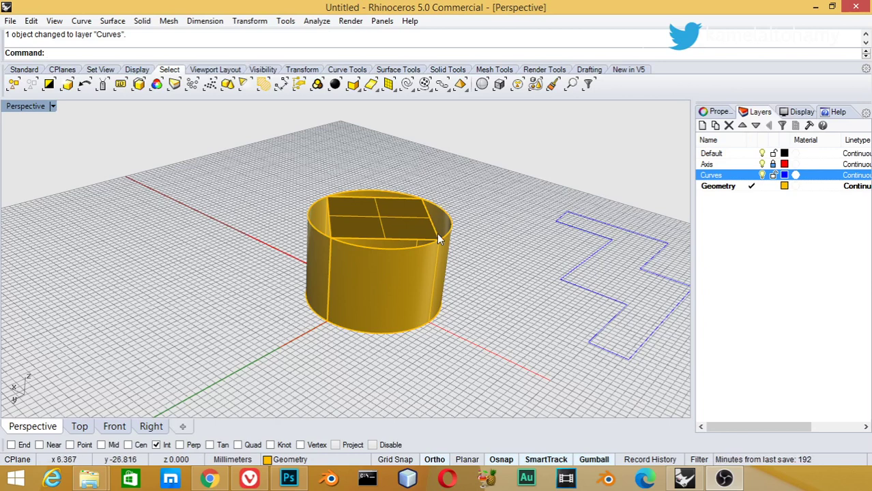
Add a new layer named design to the layer list
click(714, 126)
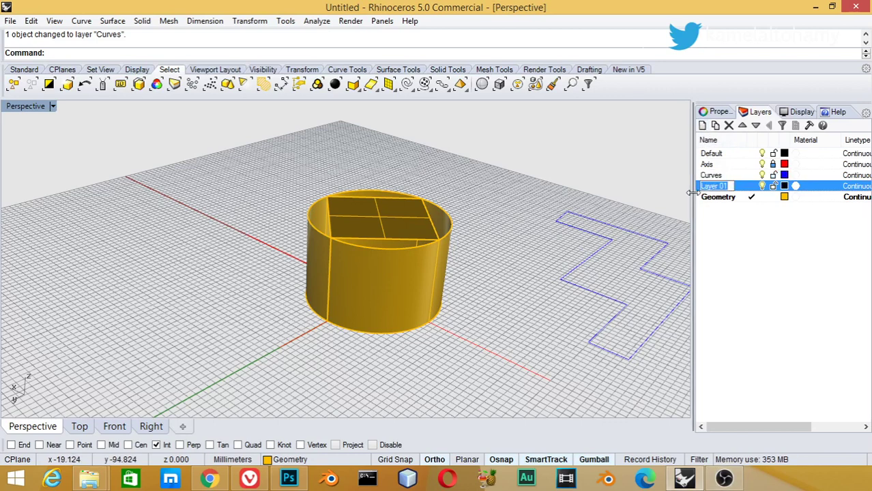
text(design)
key(Return)
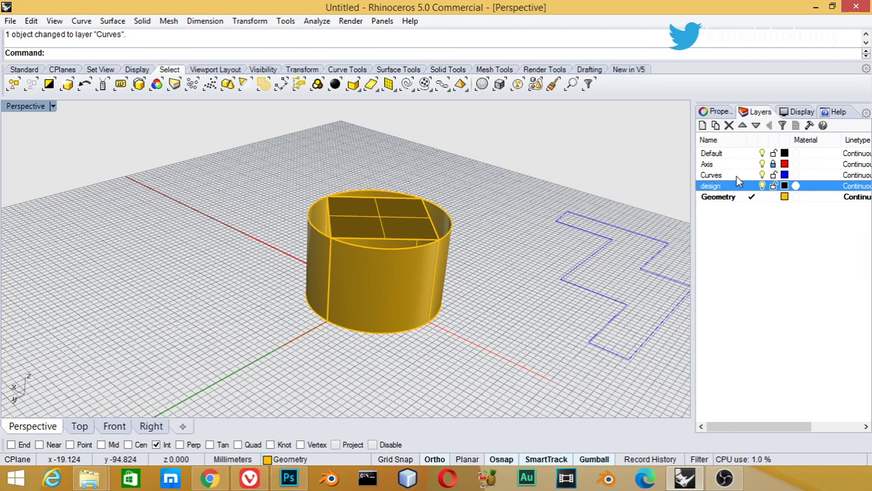
Create a sublayer named base nested under the design layer
click(715, 127)
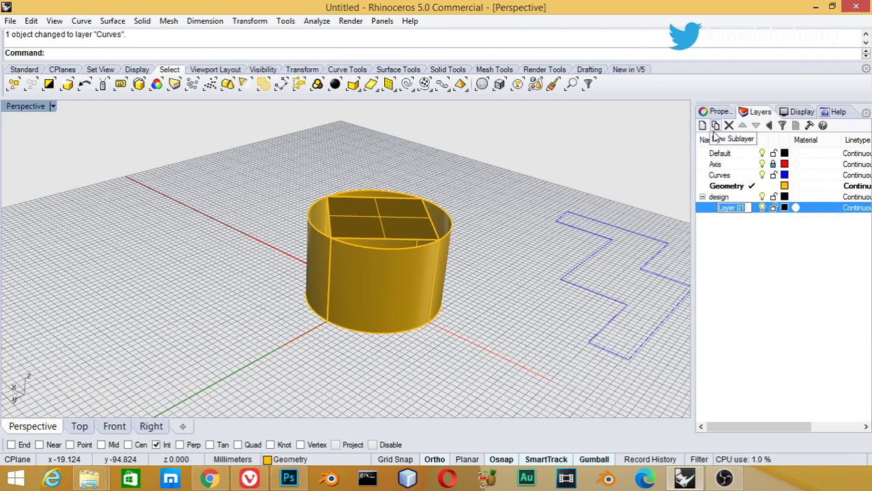
text(base)
key(Return)
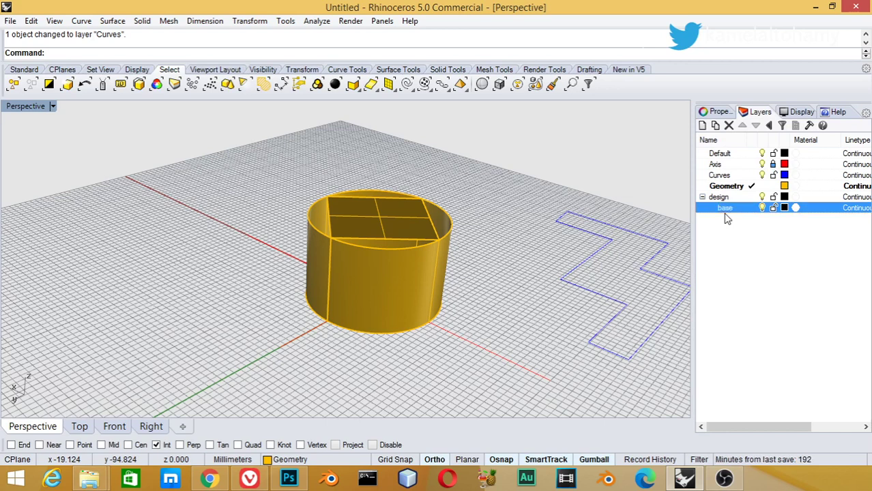
click(772, 238)
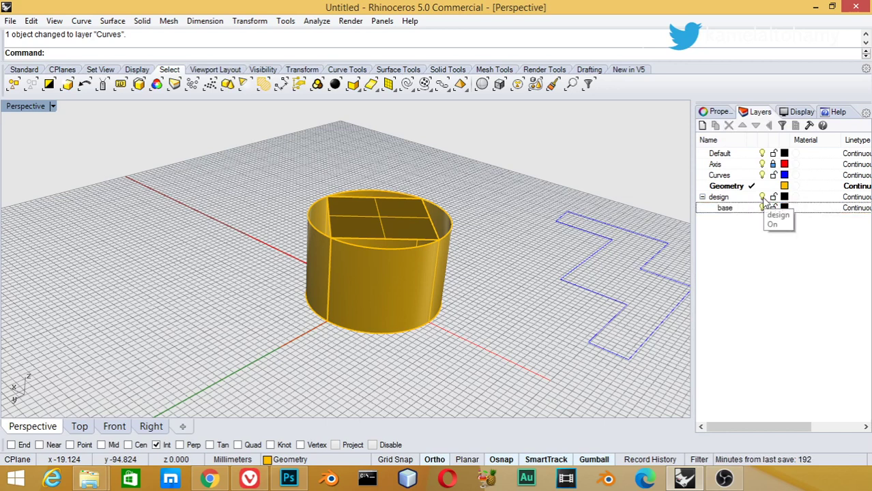
click(111, 25)
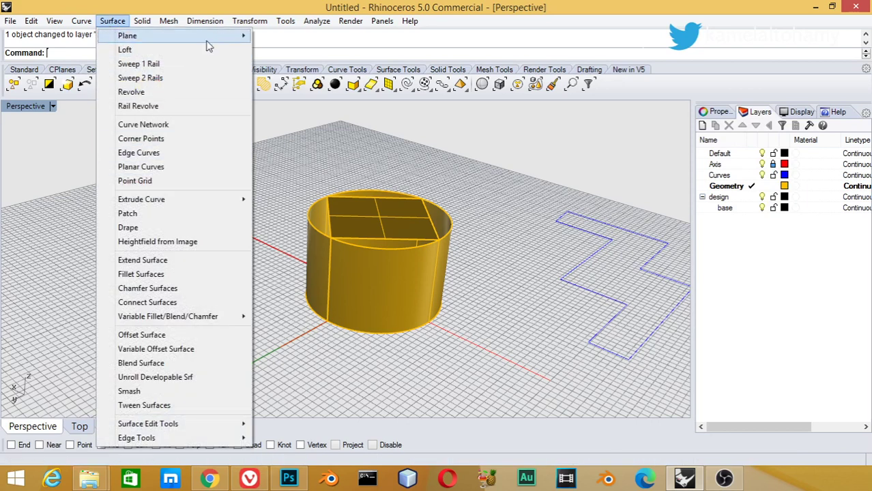
Draw a small rectangular plane from three points
mouse_move(128, 36)
click(281, 50)
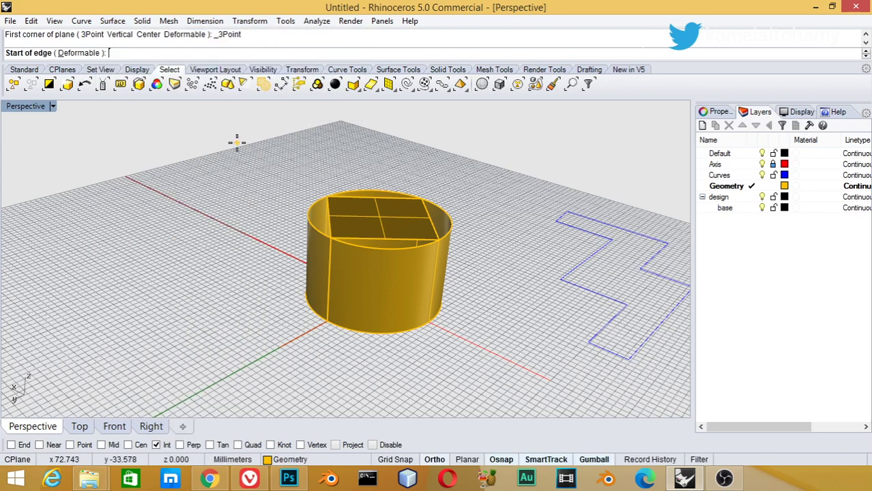
click(237, 144)
click(282, 160)
click(211, 185)
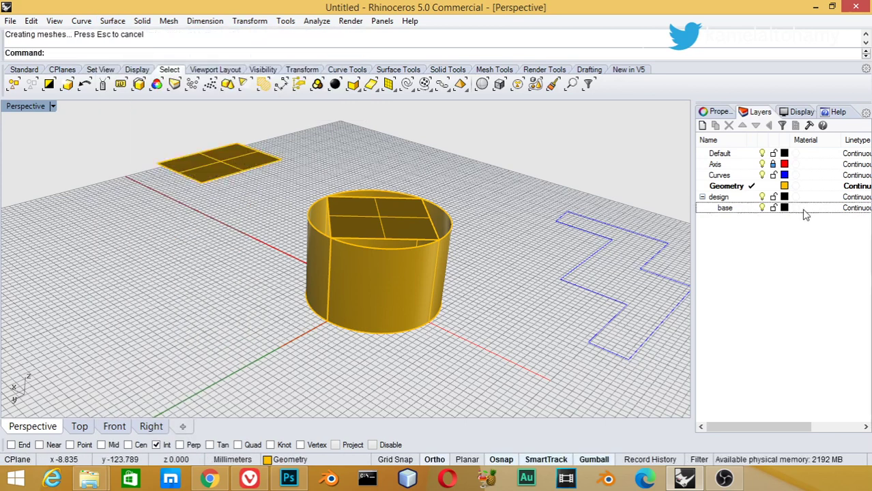
Set the design layer's colour to Cyan
click(785, 198)
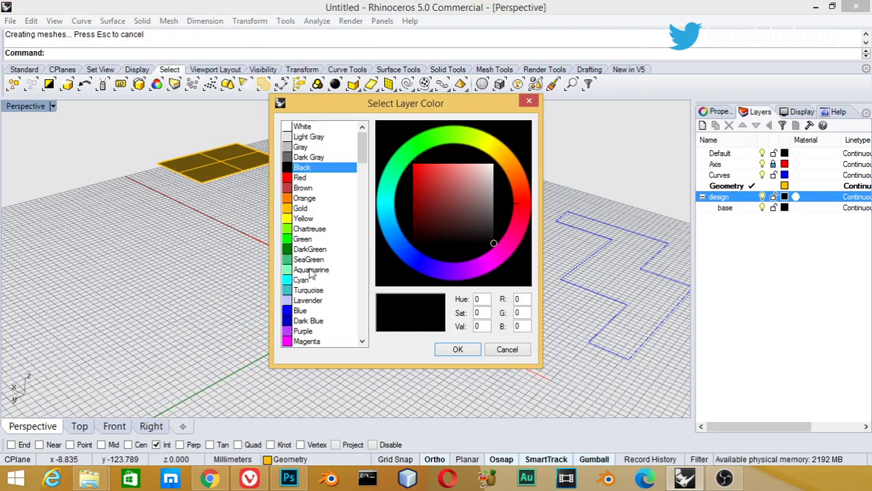
click(308, 280)
click(457, 349)
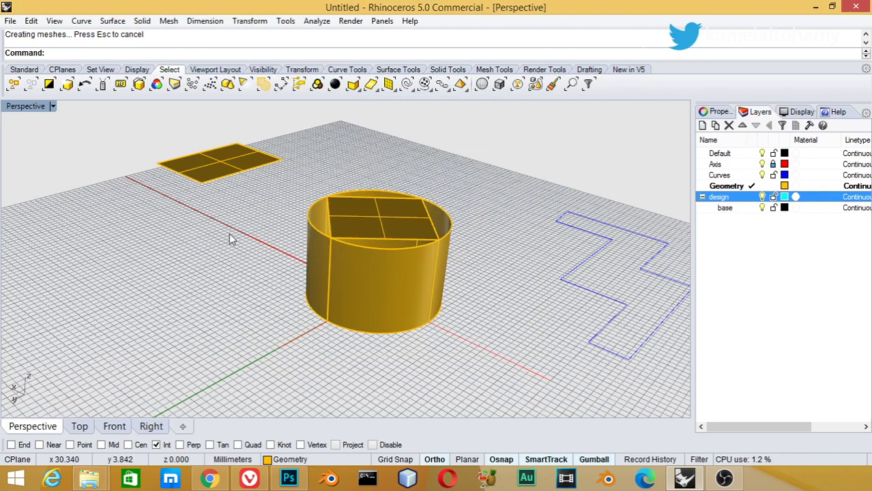
Move the new plane onto the design layer with Change Object Layer
click(241, 174)
right_click(734, 198)
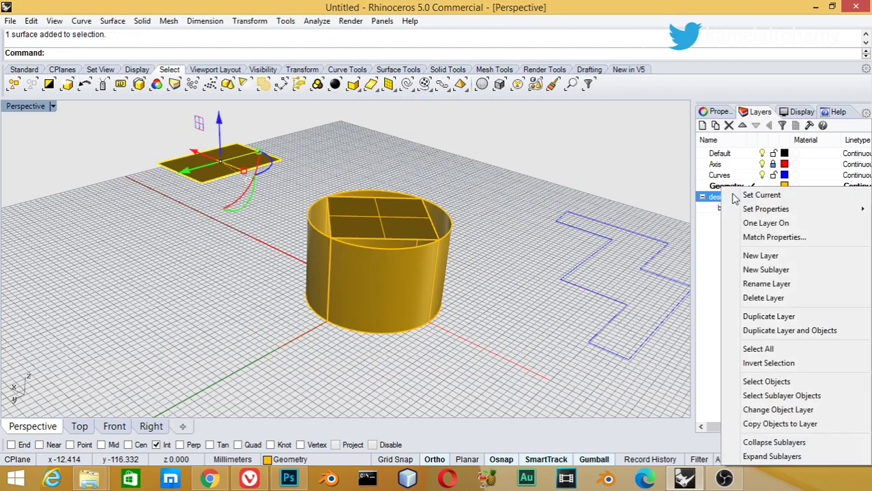
click(775, 410)
click(311, 190)
click(253, 168)
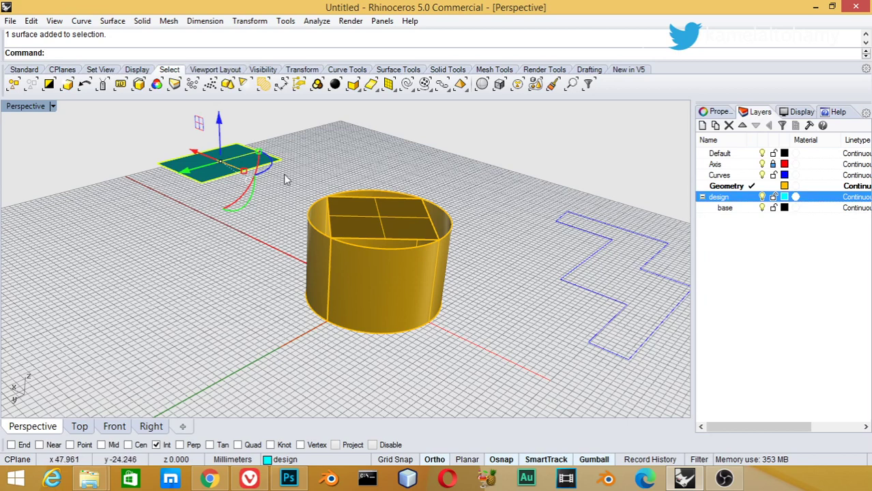
Lock the design layer
click(762, 197)
click(763, 196)
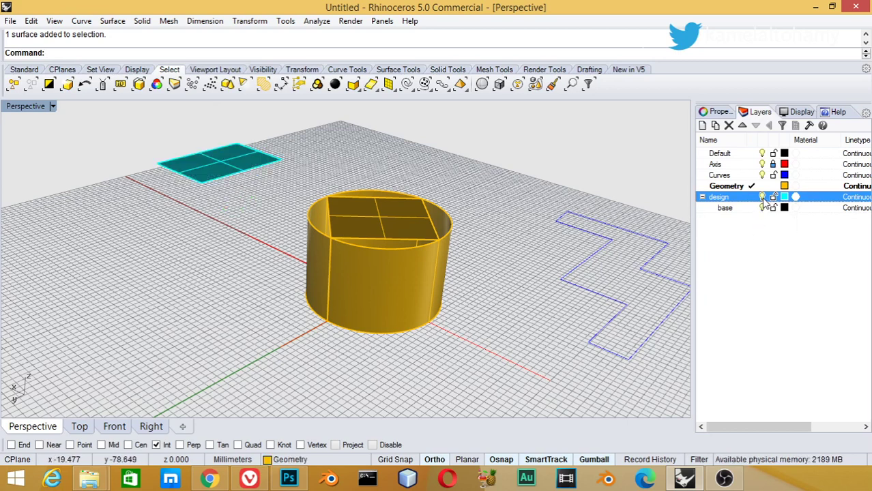
click(774, 197)
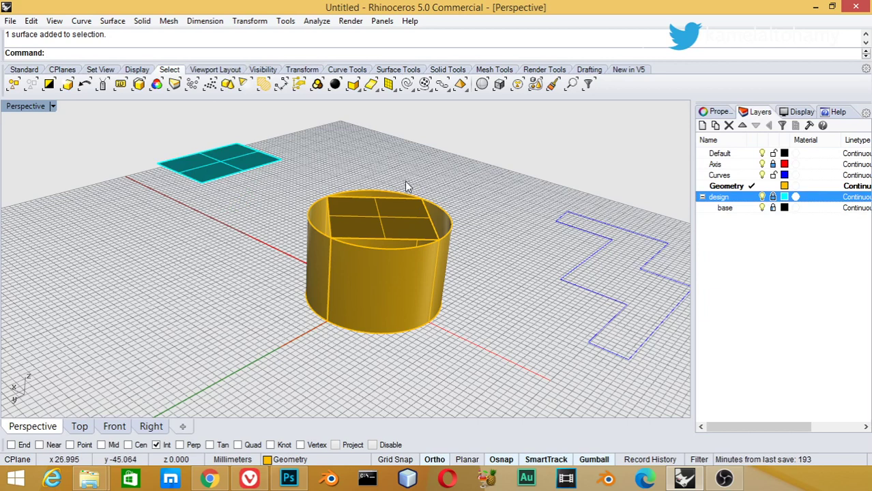
text(C)
Draw a circle centred on the plane's corner, accepting the default radius
key(Return)
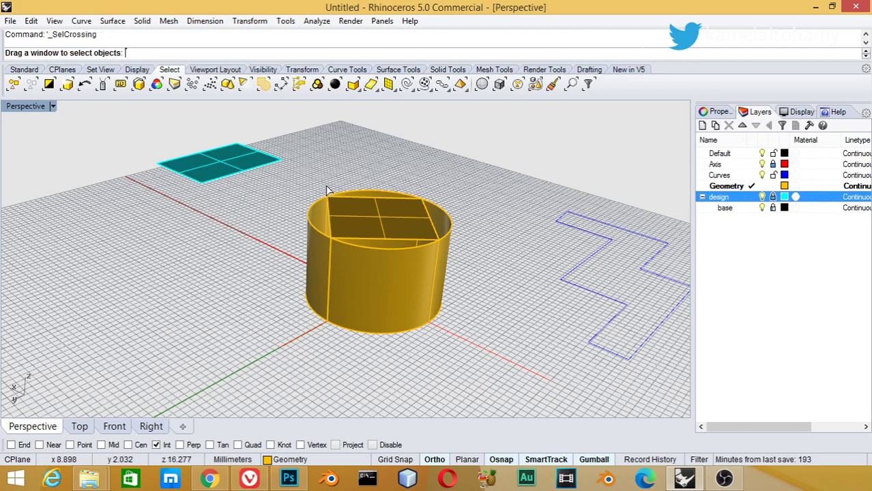
key(Escape)
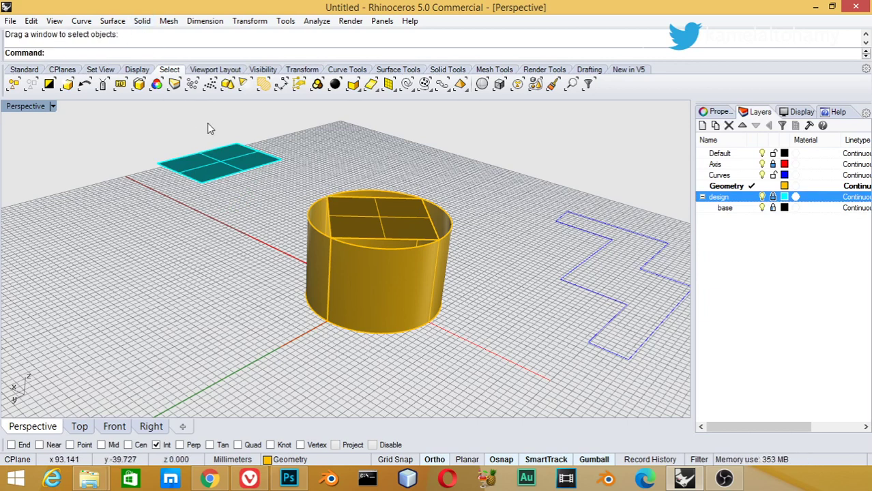
text(Ci)
key(Return)
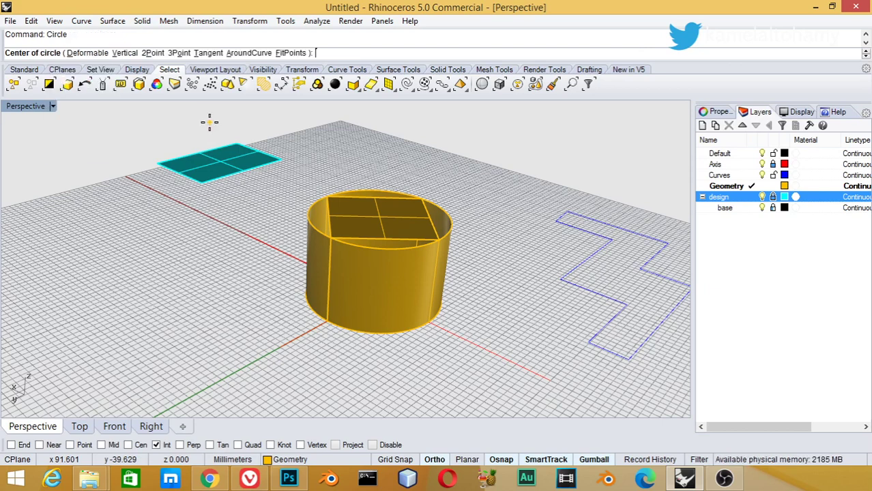
click(279, 158)
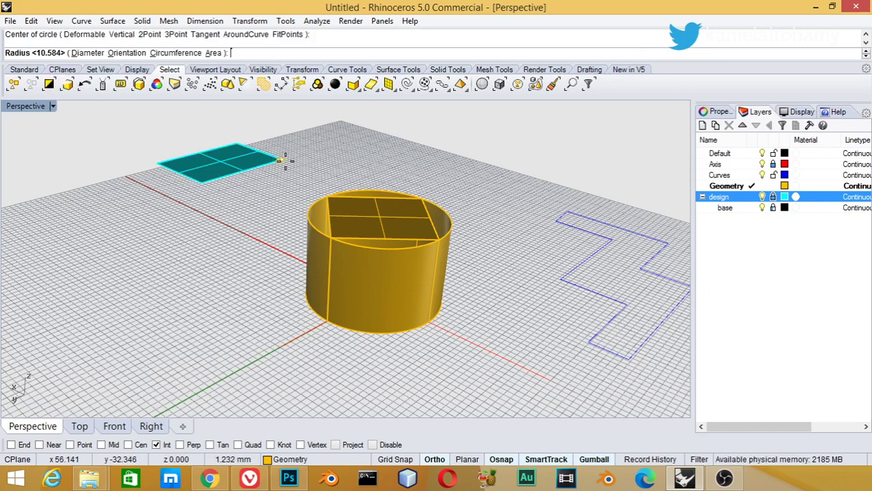
key(Return)
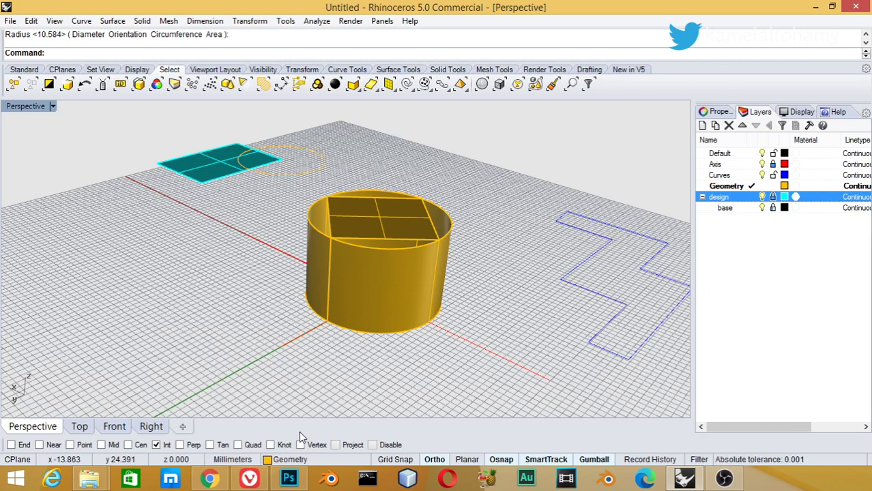
Turn the Int object snap off
click(157, 445)
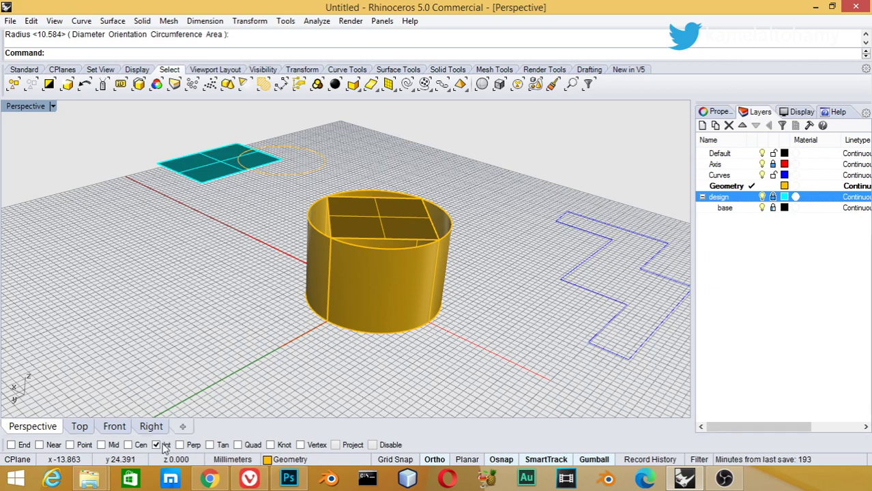
click(159, 445)
click(159, 445)
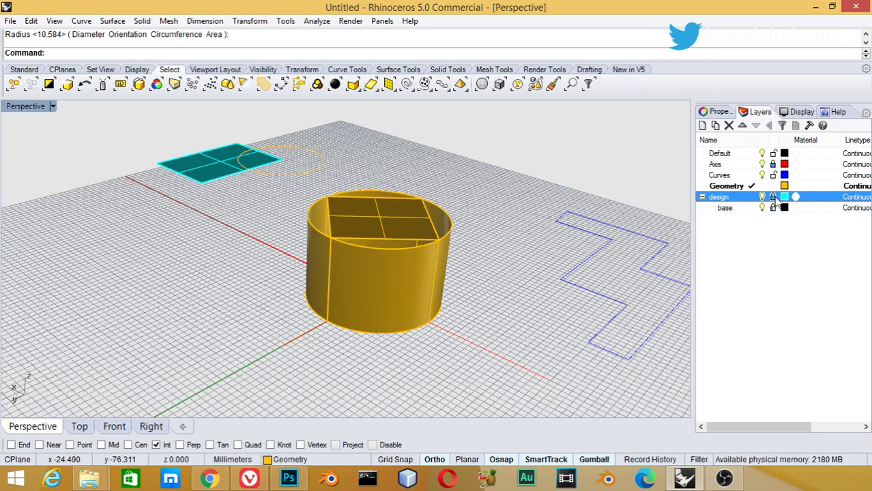
Colour the Curves layer DarkGreen and select the Axis layer
click(585, 243)
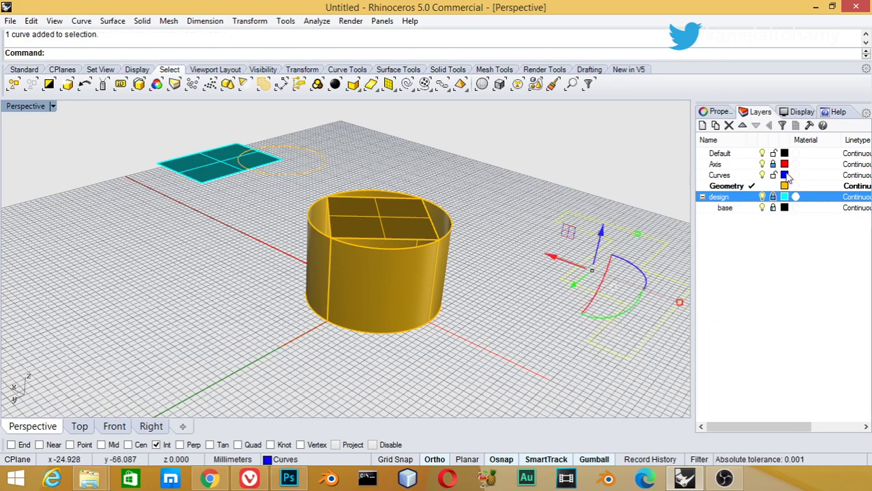
click(785, 175)
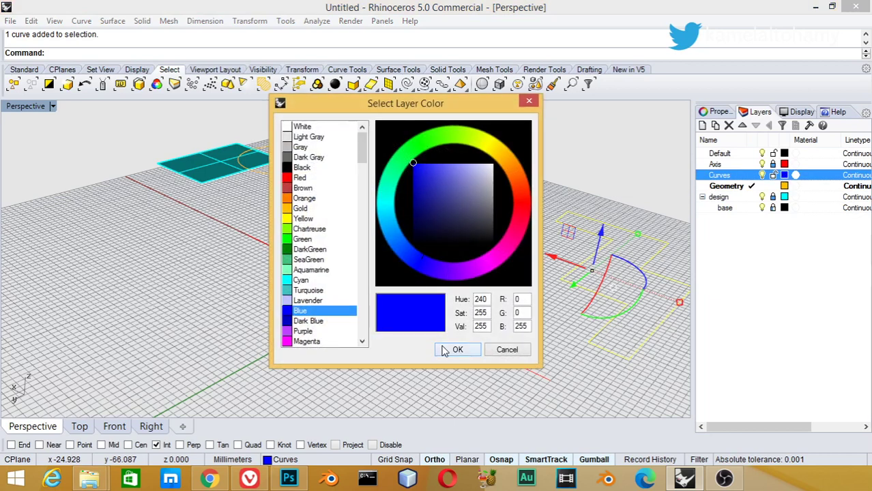
click(312, 249)
click(457, 349)
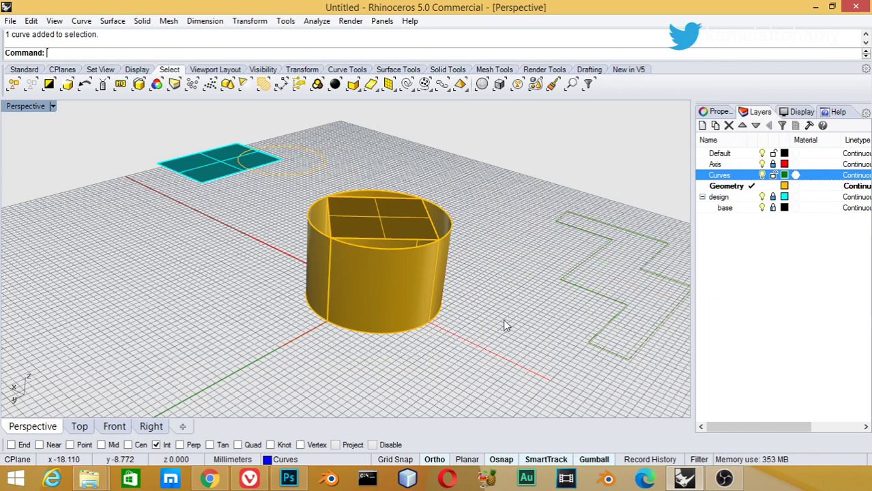
click(735, 164)
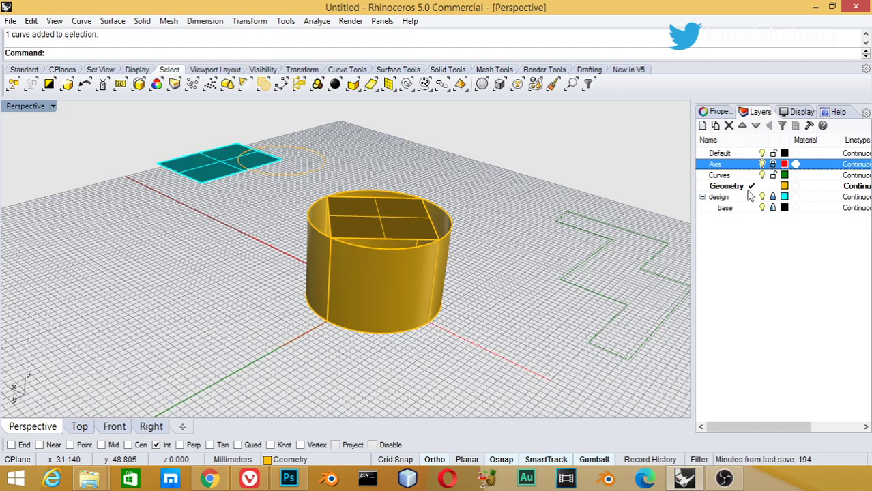
Duplicate the design layer with its objects and sublayers as design2
right_click(722, 199)
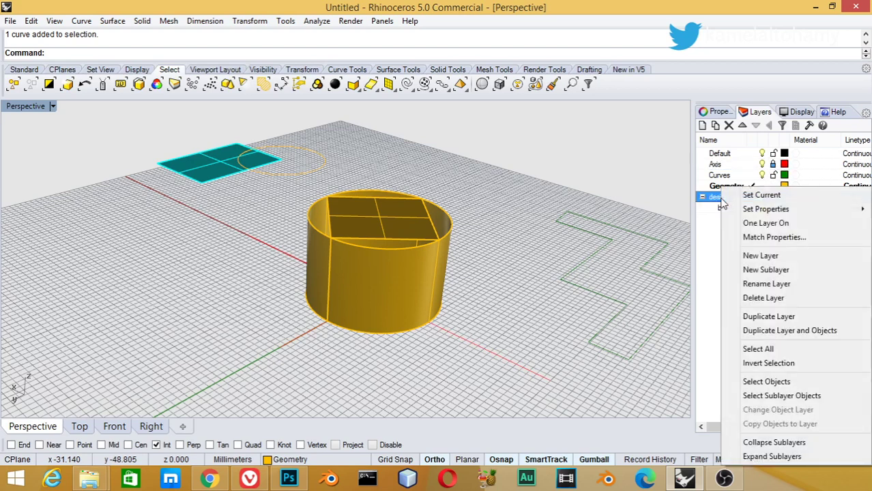
click(781, 331)
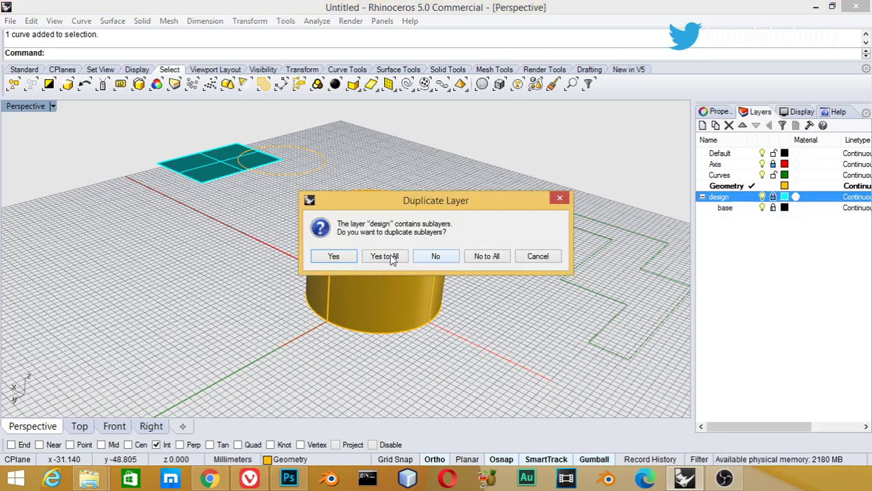
click(385, 257)
text(des)
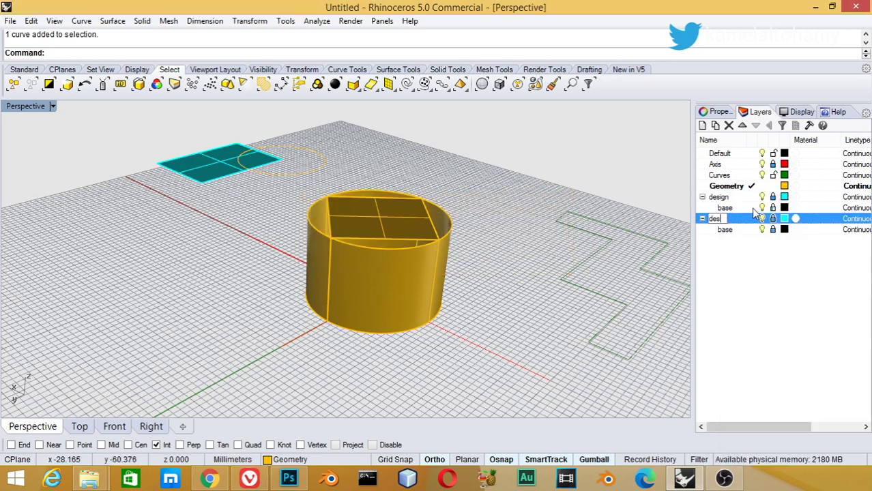
text(ign2)
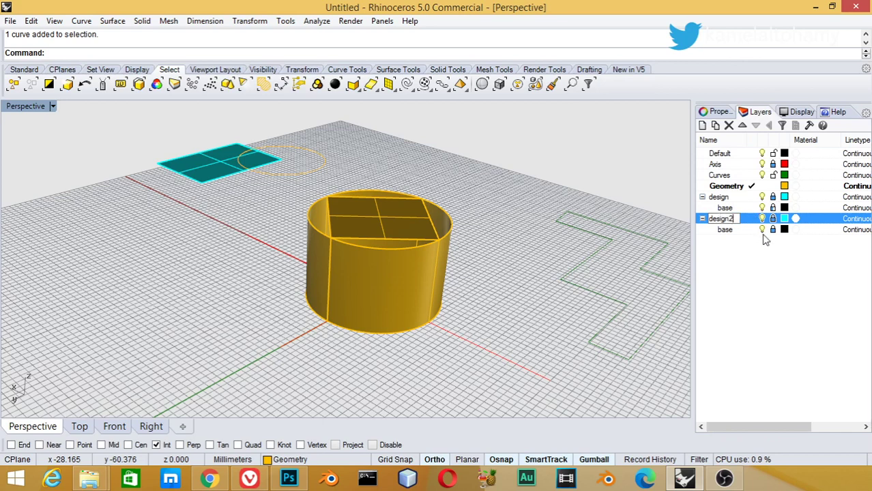
key(Return)
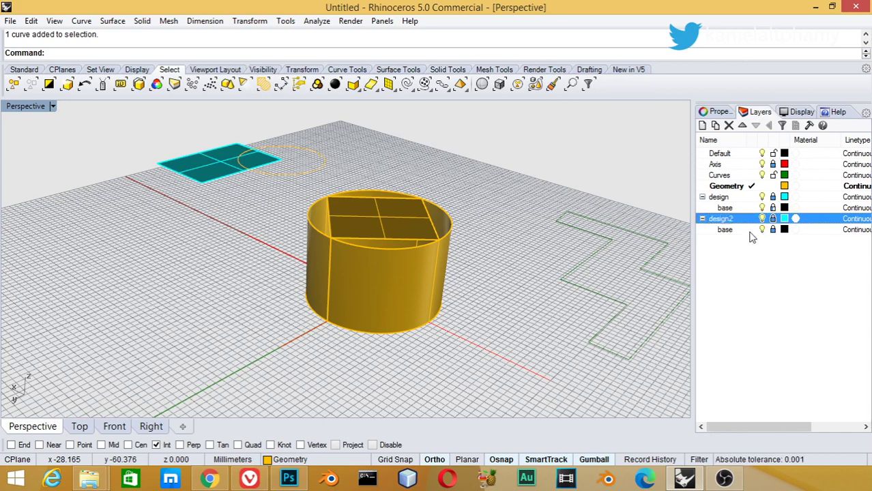
Turn off the design layer and select design2's objects and base sublayer
click(765, 197)
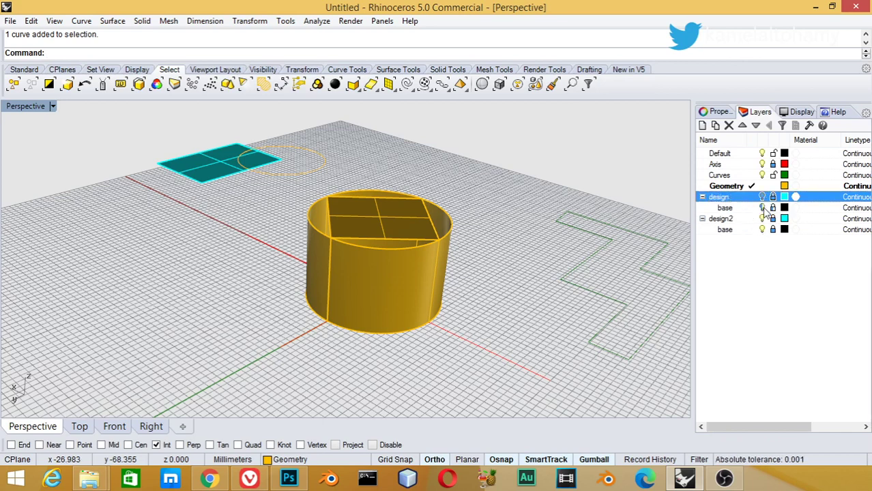
right_click(719, 220)
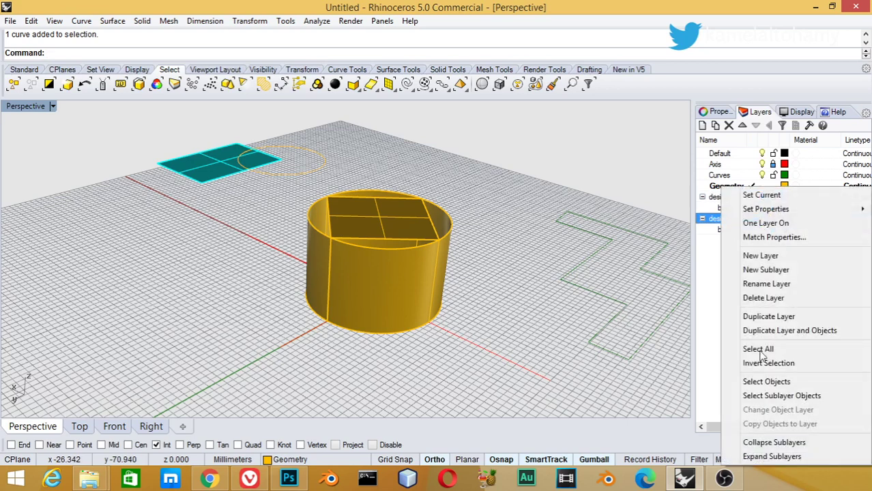
click(764, 352)
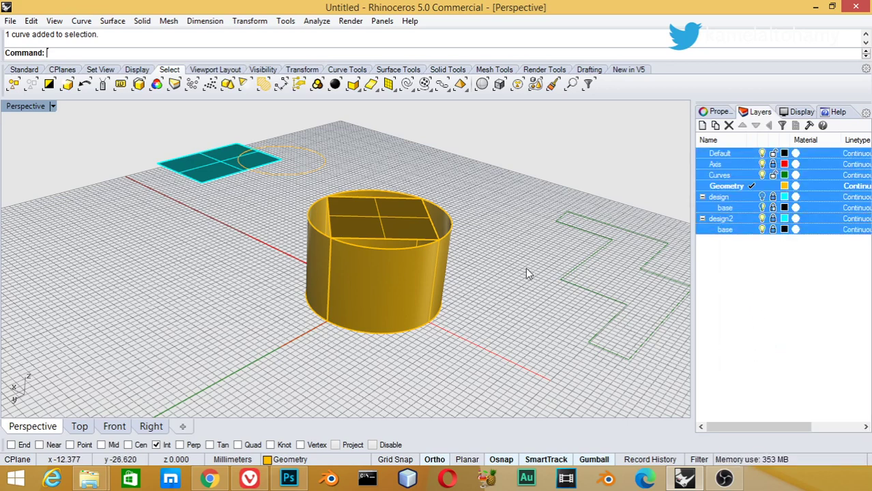
click(738, 285)
right_click(729, 220)
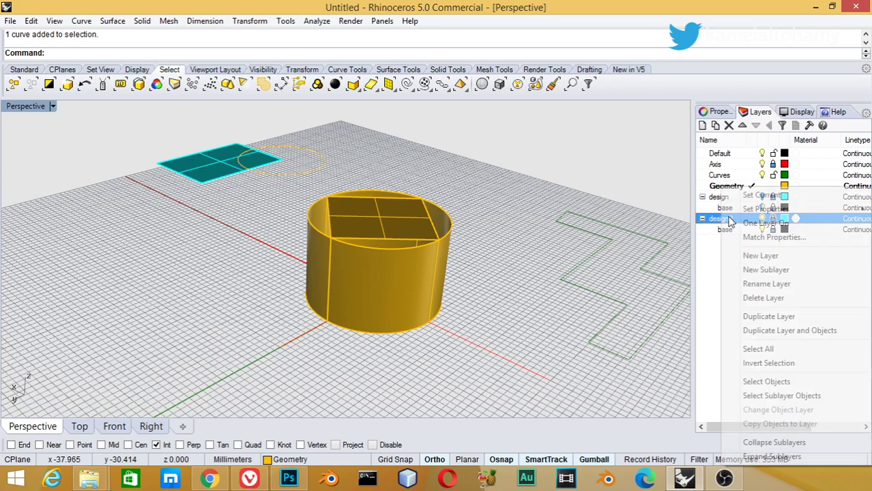
click(784, 385)
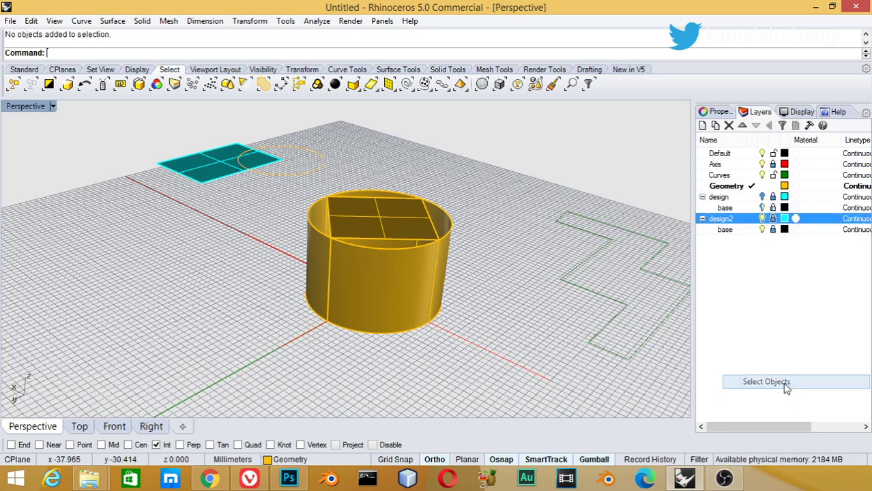
click(765, 230)
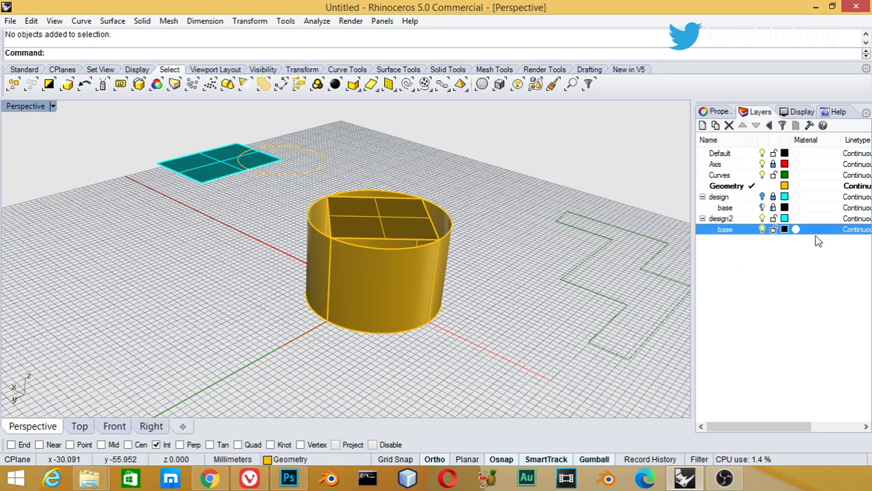
Select design2's plane and drag it to the front-left of the grid
click(731, 219)
right_click(727, 221)
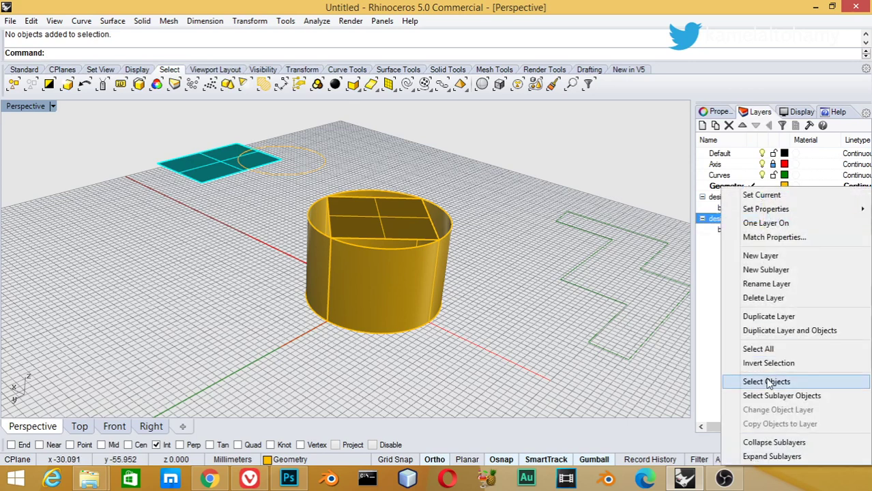
click(767, 382)
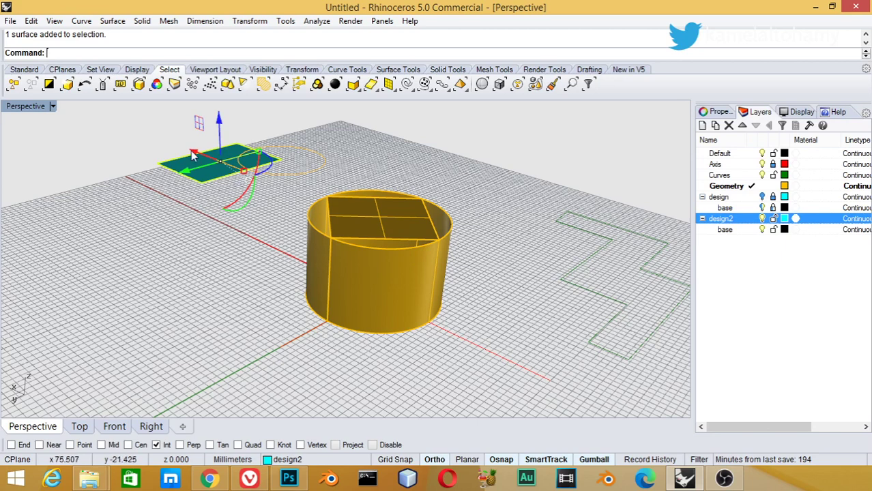
drag(200, 155, 290, 197)
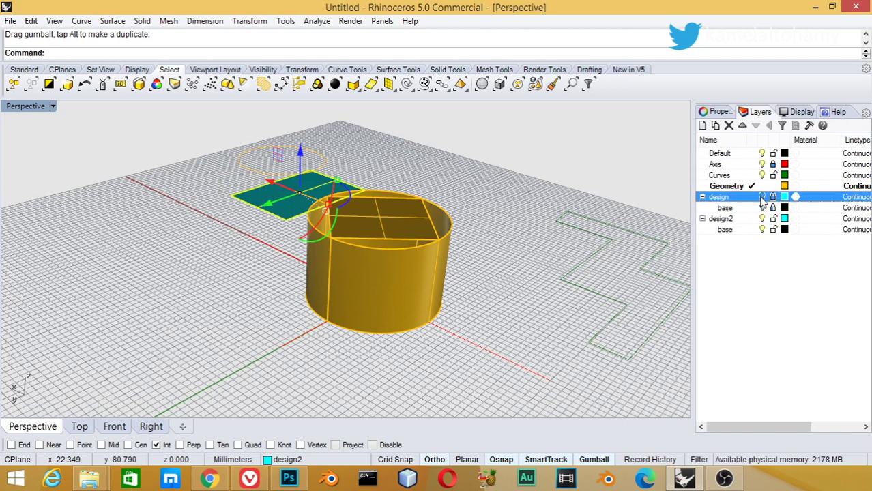
Turn the design layer back on and reselect the copied plane
click(762, 197)
key(Escape)
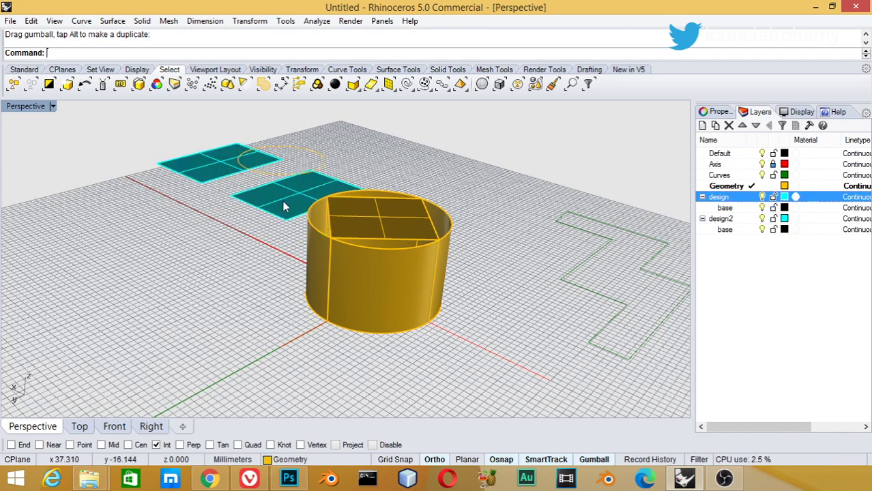
click(217, 168)
click(258, 204)
click(207, 176)
click(297, 212)
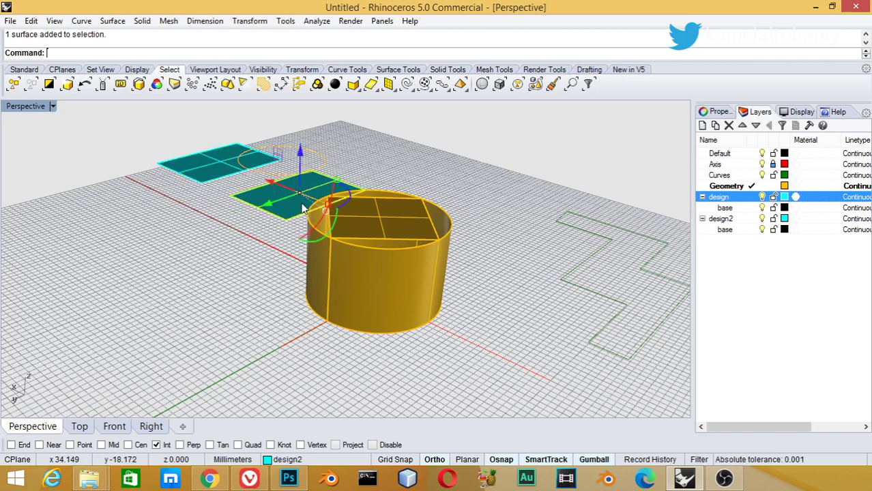
Nudge the copied plane away from the original with Alt+arrow keys, then deselect
key(alt+Down)
key(alt+Down)
key(alt+Down)
key(alt+Down)
key(alt+Down)
key(alt+Down)
key(alt+Down)
key(alt+Down)
key(alt+Down)
key(alt+Down)
key(alt+Down)
key(alt+Down)
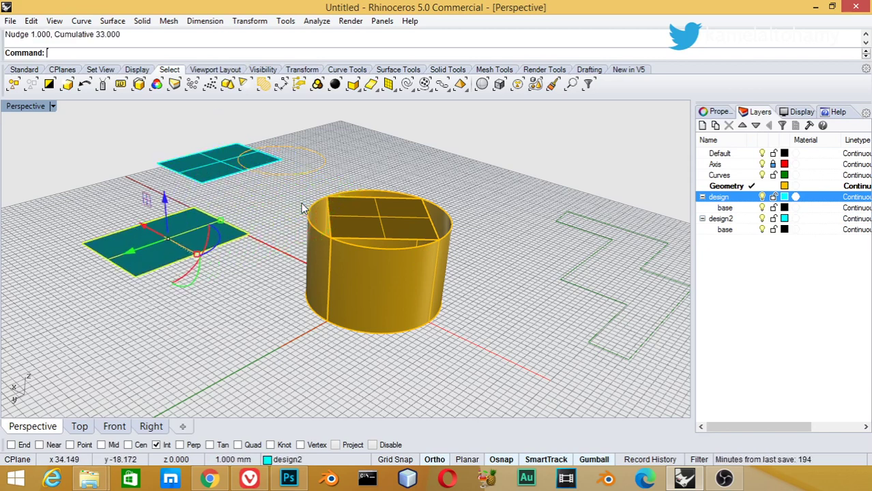
key(alt+Down)
key(alt+Down)
key(alt+Down)
key(alt+Right)
key(alt+Right)
key(alt+Right)
key(alt+Left)
key(alt+Left)
key(alt+Left)
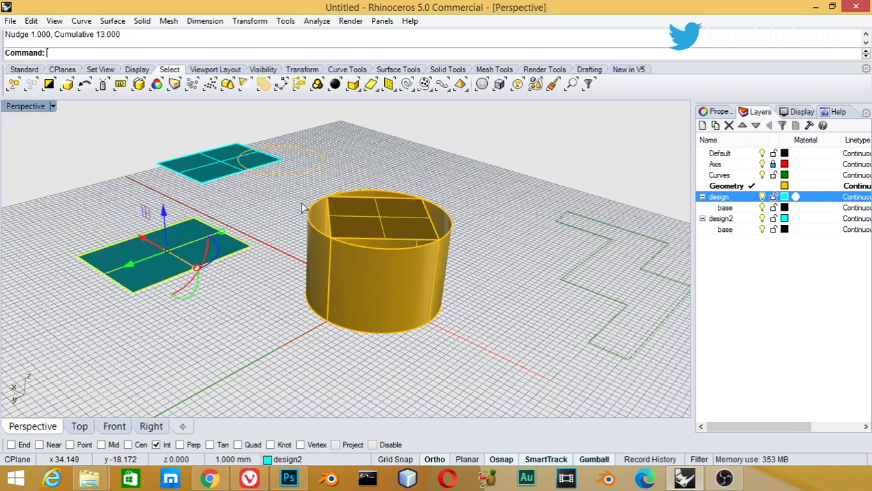
key(alt+Right)
key(alt+Right)
key(alt+Right)
click(87, 230)
click(204, 189)
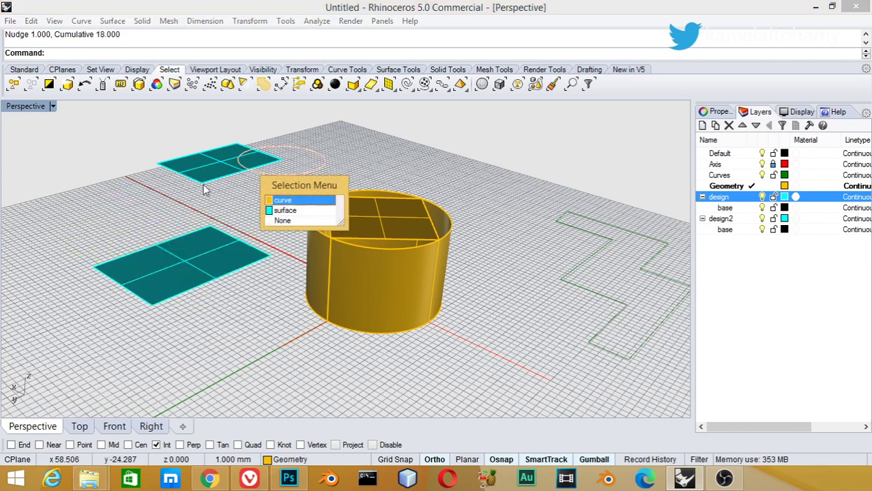
click(283, 221)
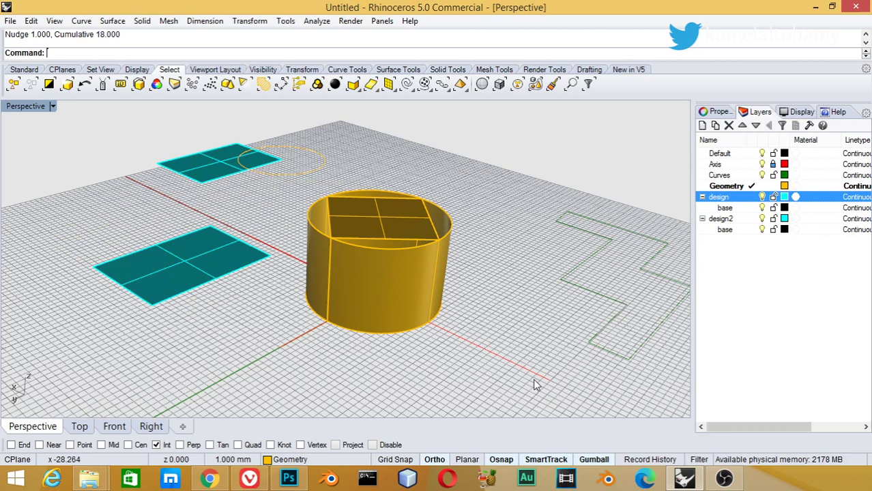
Duplicate design2 with its objects and sublayers, naming the copy design3
click(717, 219)
right_click(720, 219)
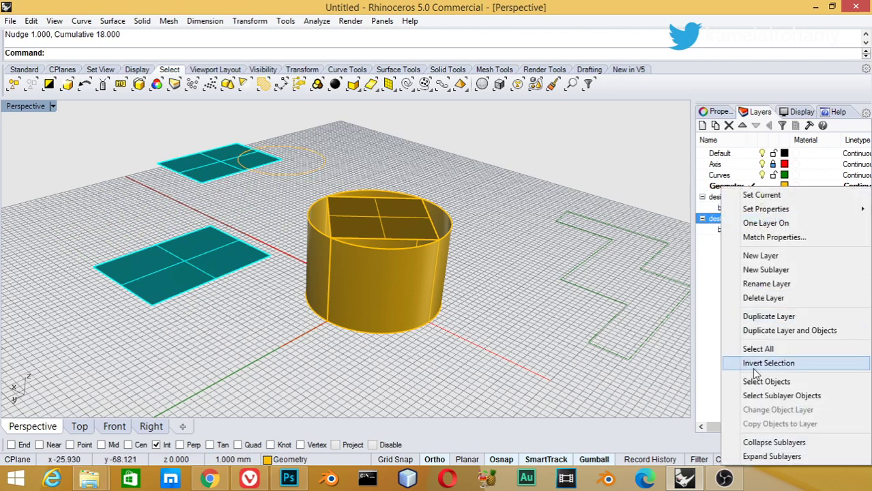
click(768, 331)
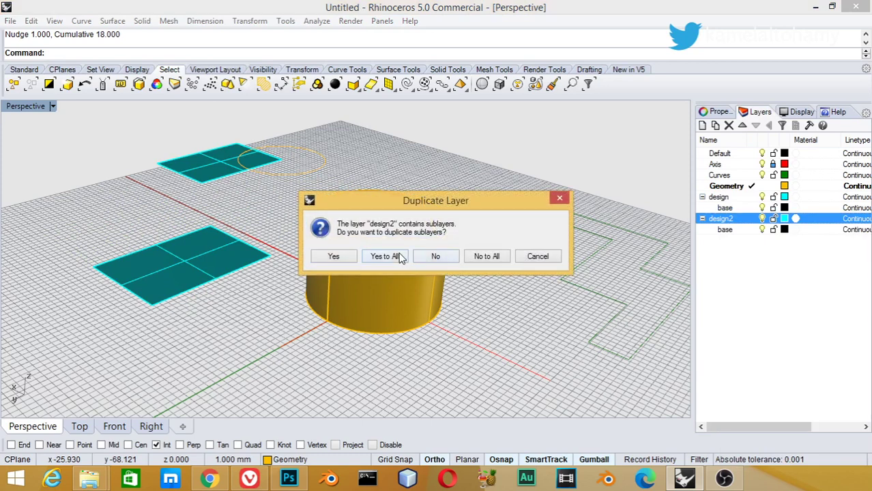
click(385, 257)
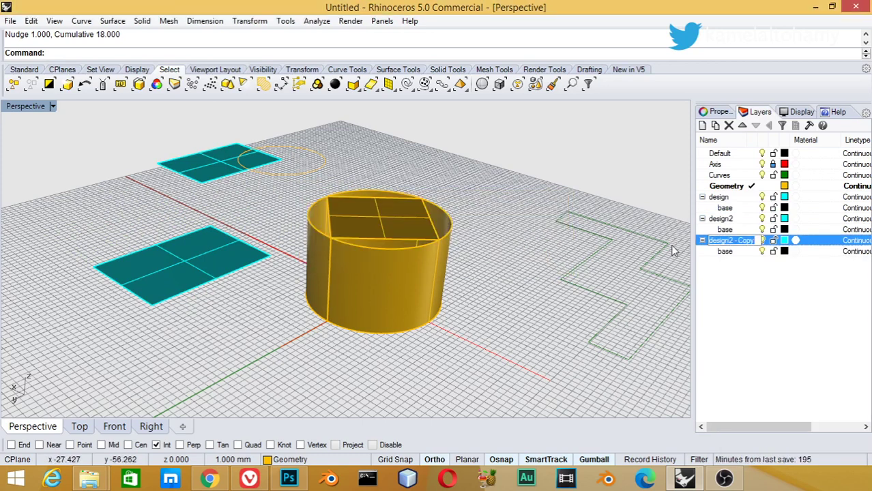
key(End)
key(BackSpace)
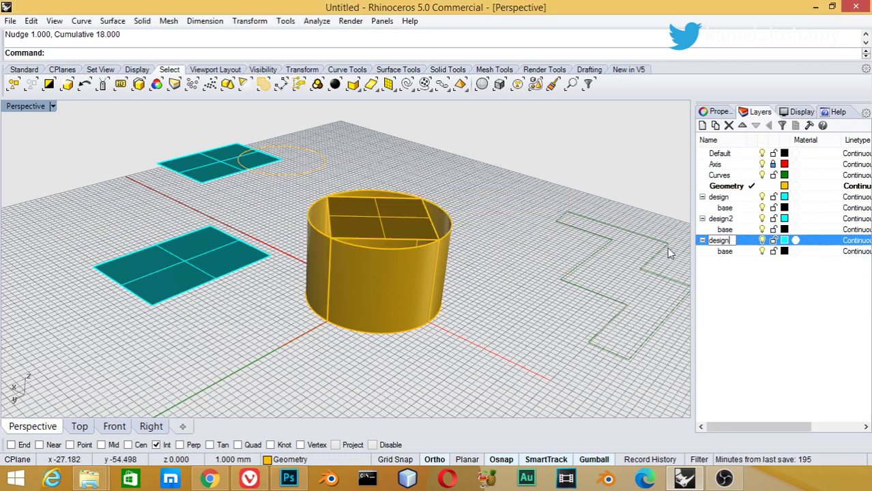
text(3)
key(Return)
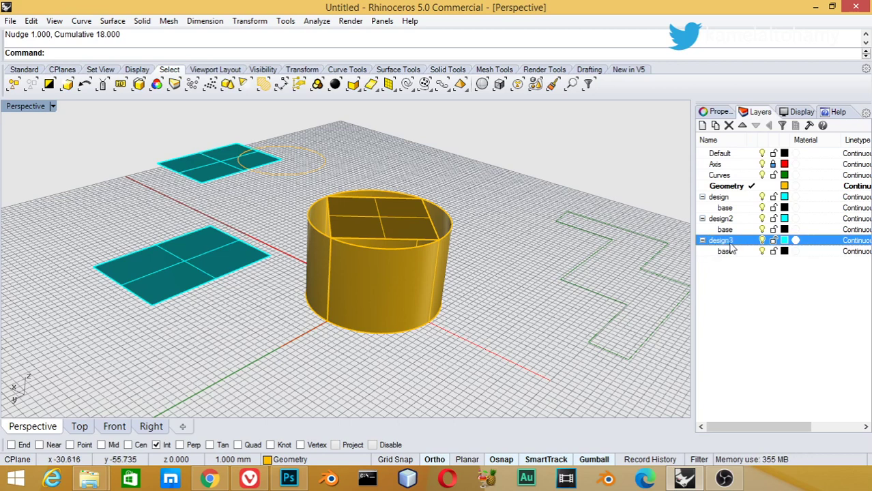
Select design3's plane and drag it behind the cylinder
right_click(730, 246)
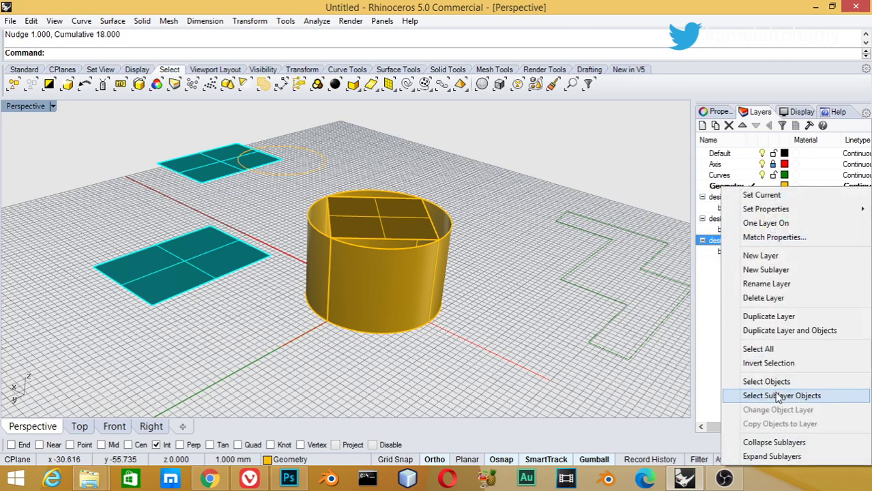
click(751, 382)
drag(146, 275, 384, 184)
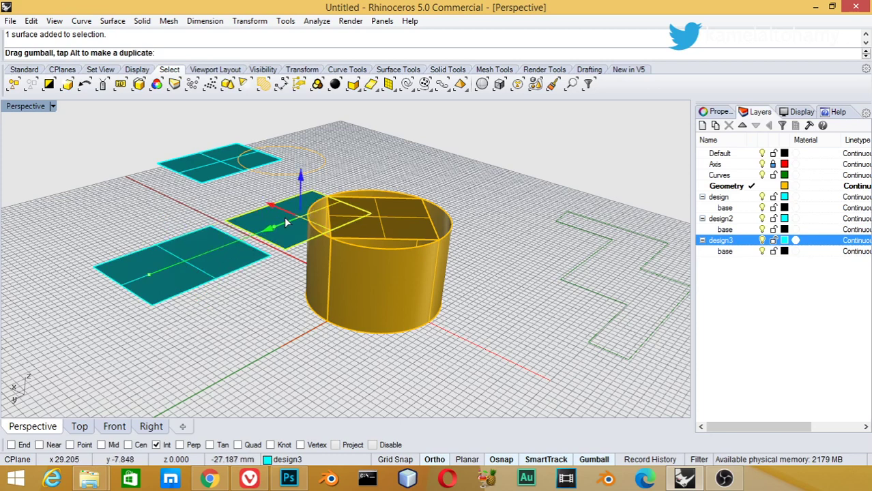
key(Escape)
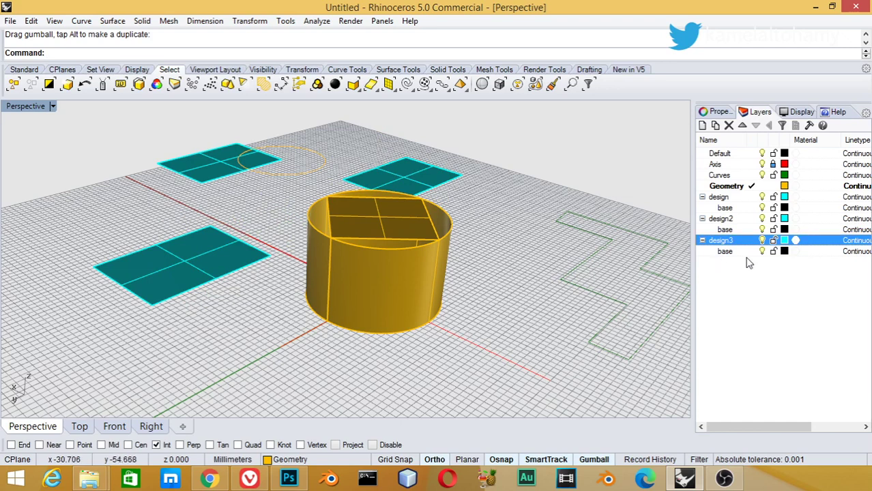
Browse the design3 linetype and Axis material settings without changing them
click(849, 242)
click(361, 209)
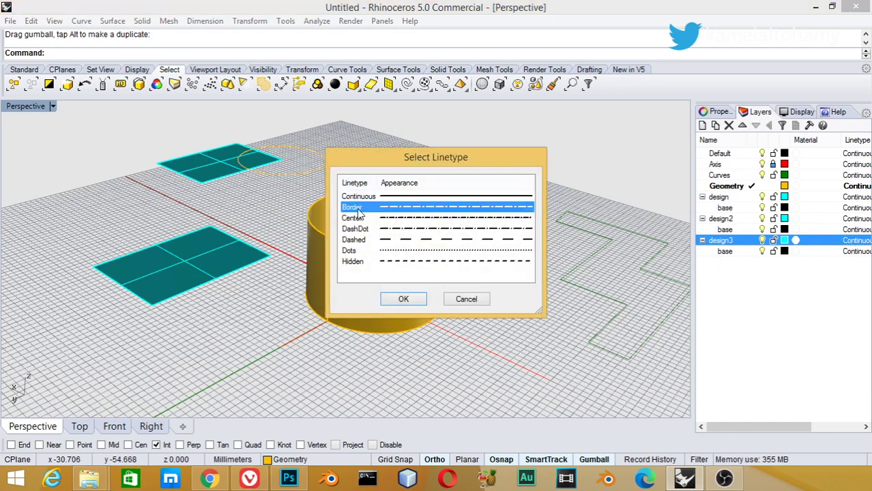
click(466, 299)
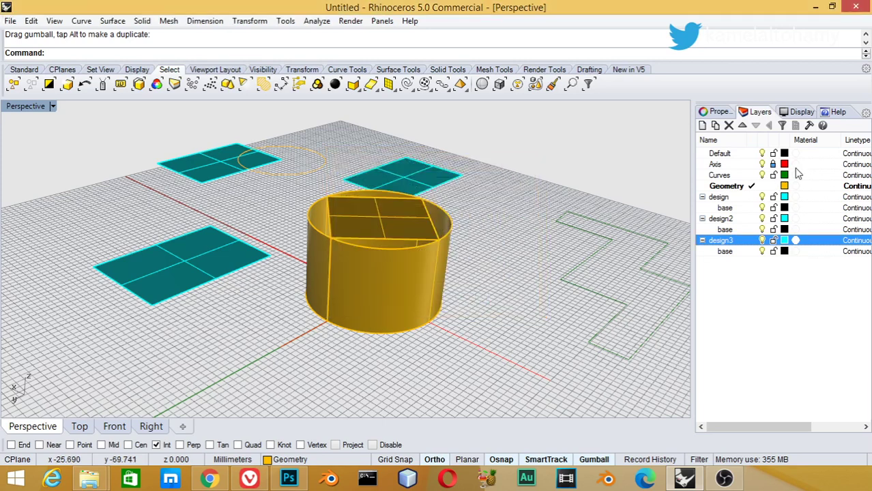
click(835, 164)
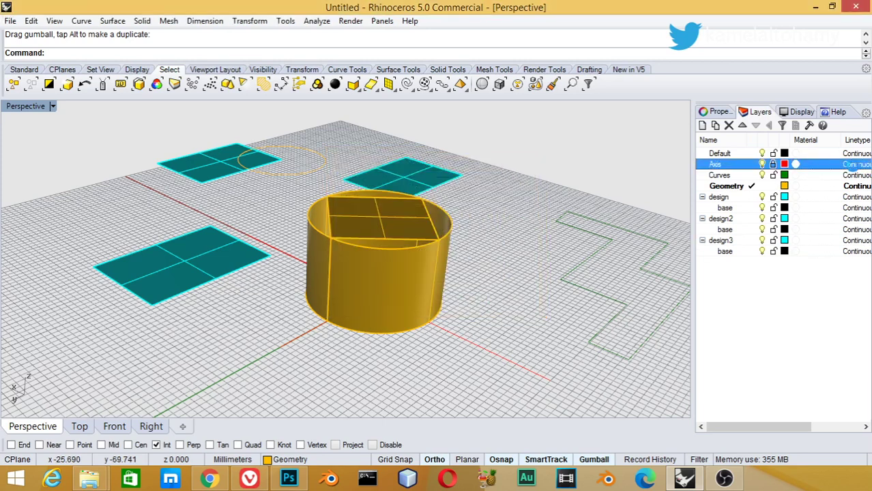
click(853, 164)
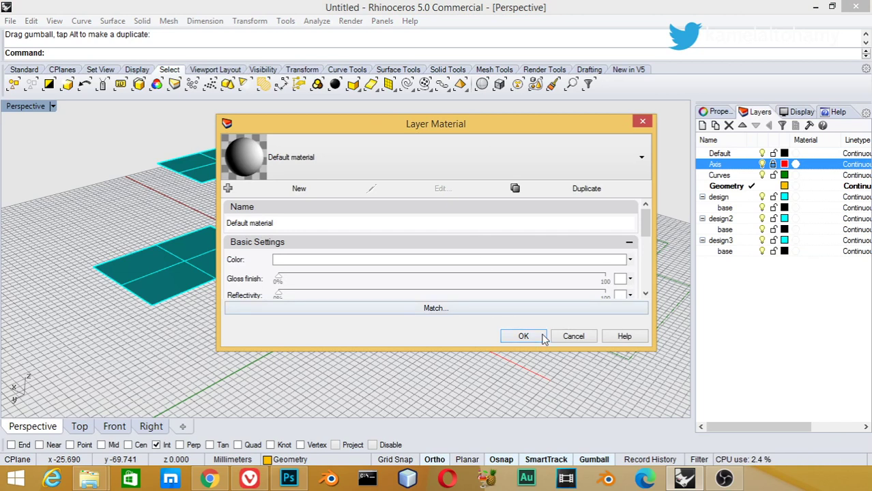
click(571, 337)
Try the Hidden, Dots and Border linetypes on the Axis layer
click(855, 165)
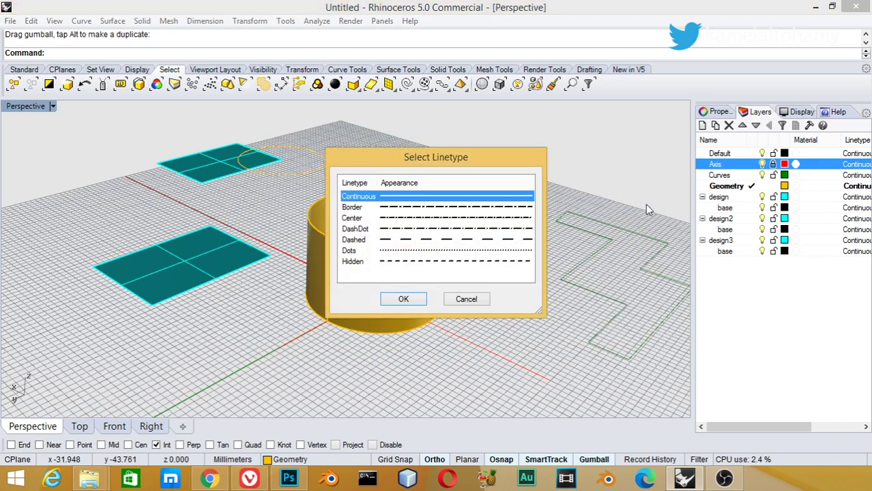
click(355, 263)
click(404, 299)
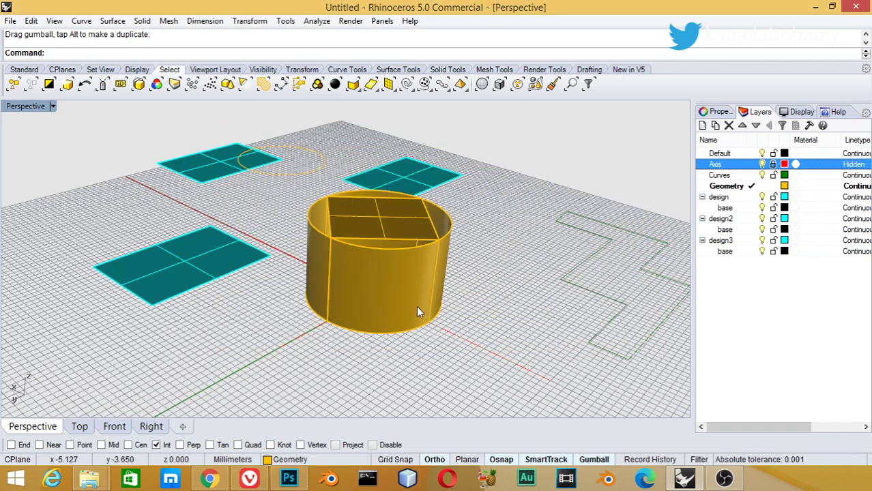
click(862, 164)
click(394, 251)
click(405, 297)
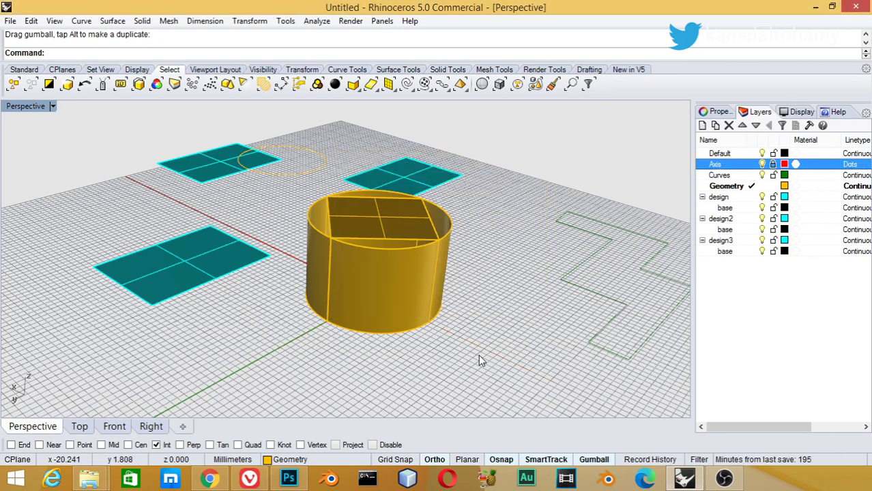
scroll(476, 354, up, 3)
scroll(477, 353, up, 3)
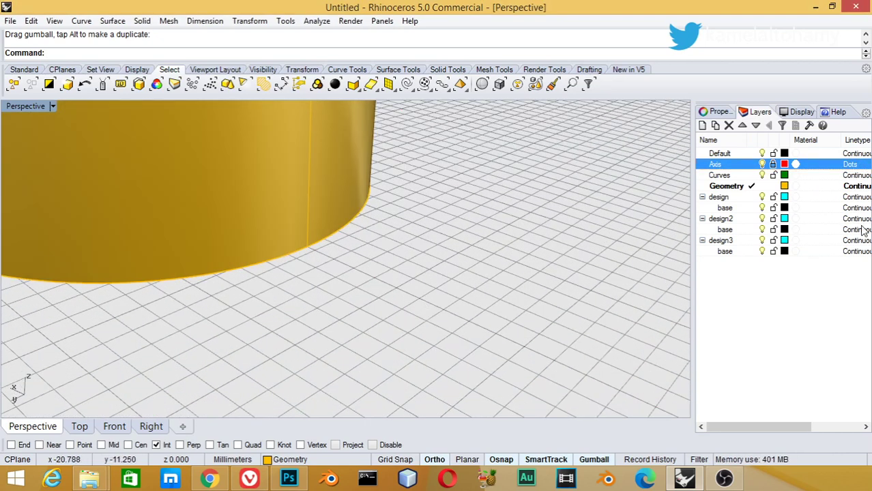
click(850, 165)
click(382, 230)
double_click(352, 207)
click(354, 220)
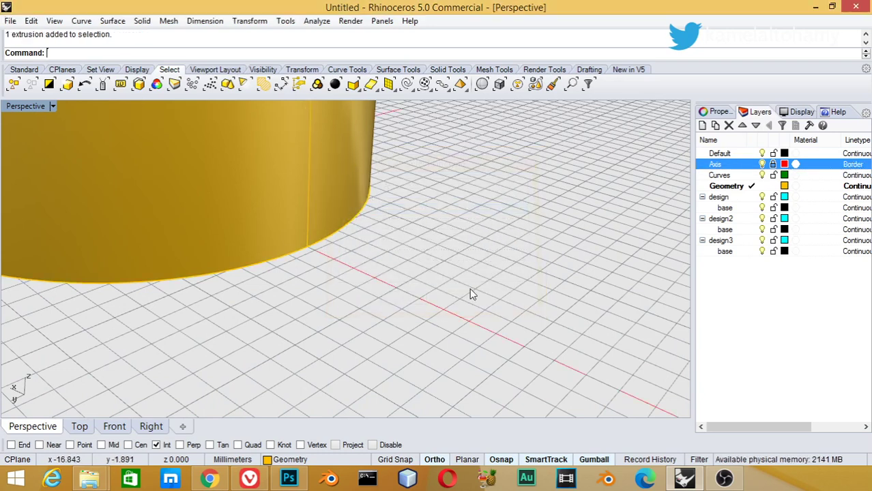
Set the Axis layer's linetype to DashDot and make Axis the current layer
click(853, 165)
click(377, 230)
click(400, 300)
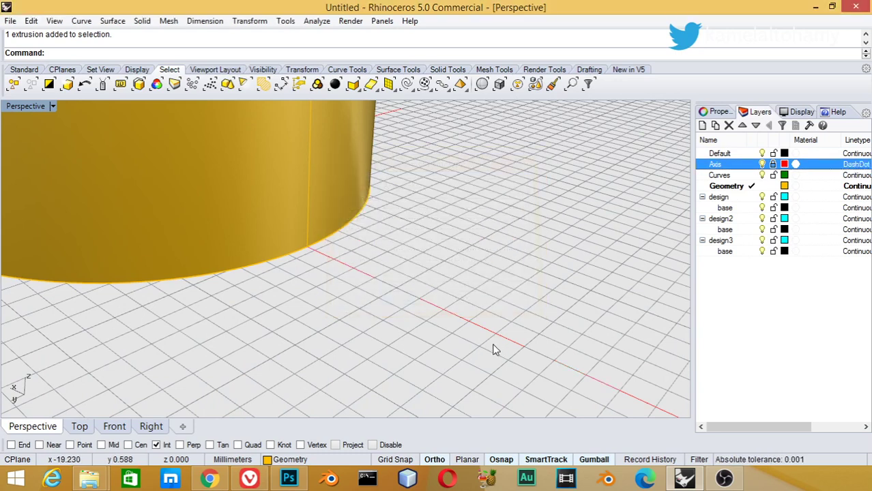
scroll(480, 304, down, 4)
scroll(531, 270, down, 4)
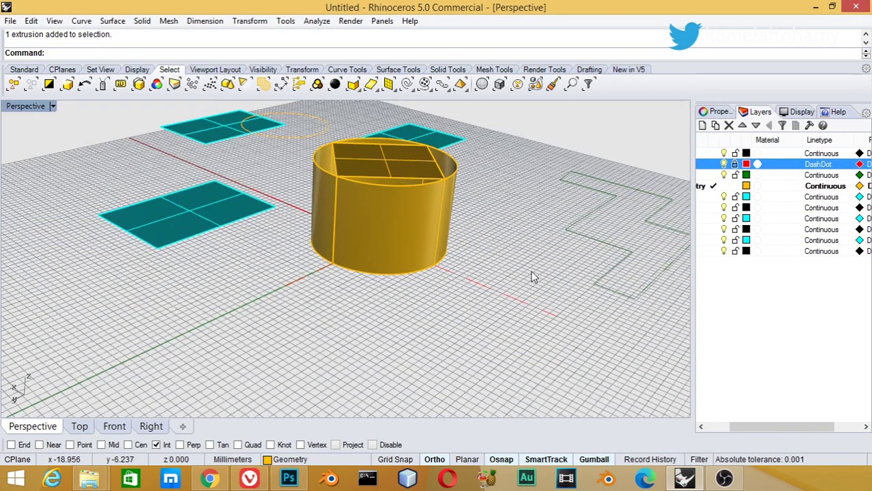
click(762, 164)
key(Escape)
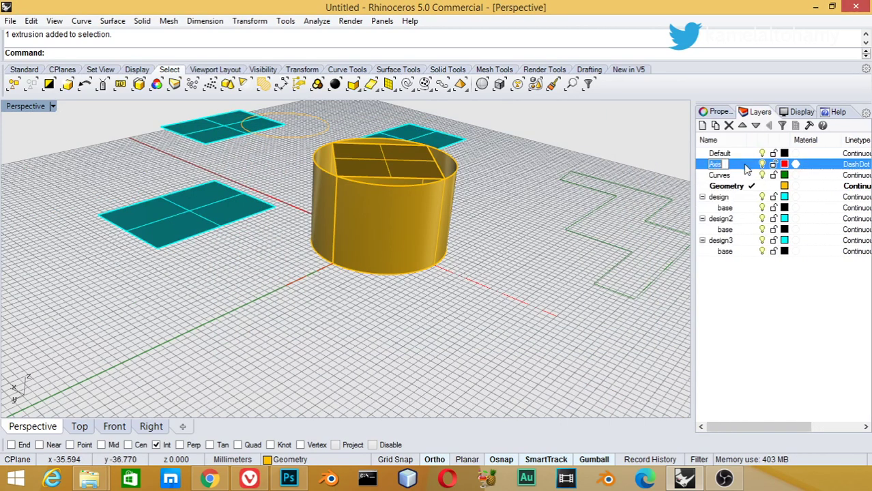
click(751, 164)
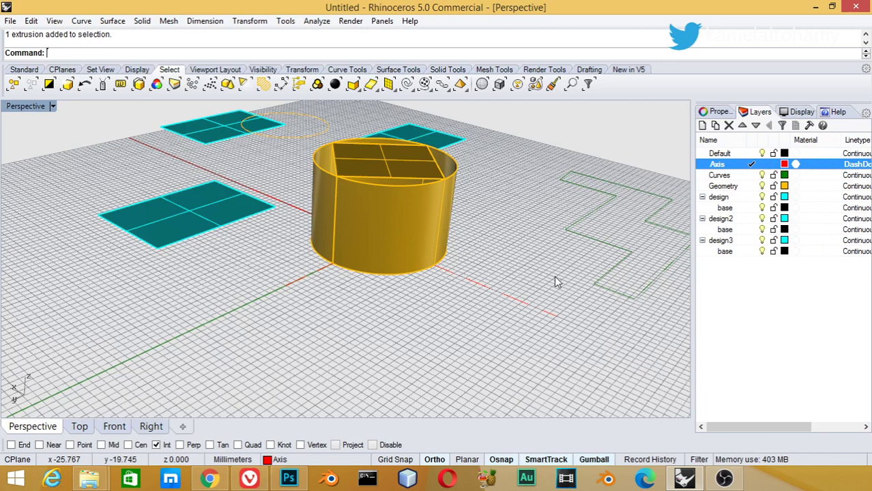
Draw a single line on the grid in front of the cylinder
click(81, 21)
mouse_move(97, 68)
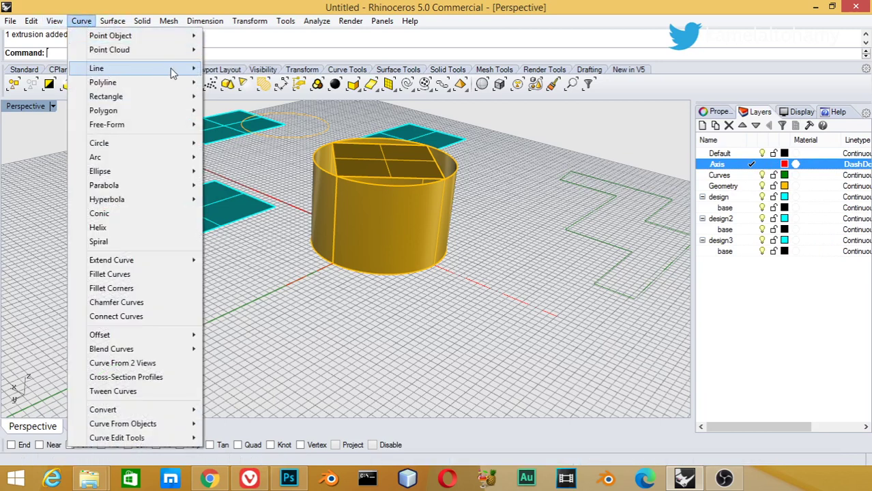
click(244, 68)
click(305, 346)
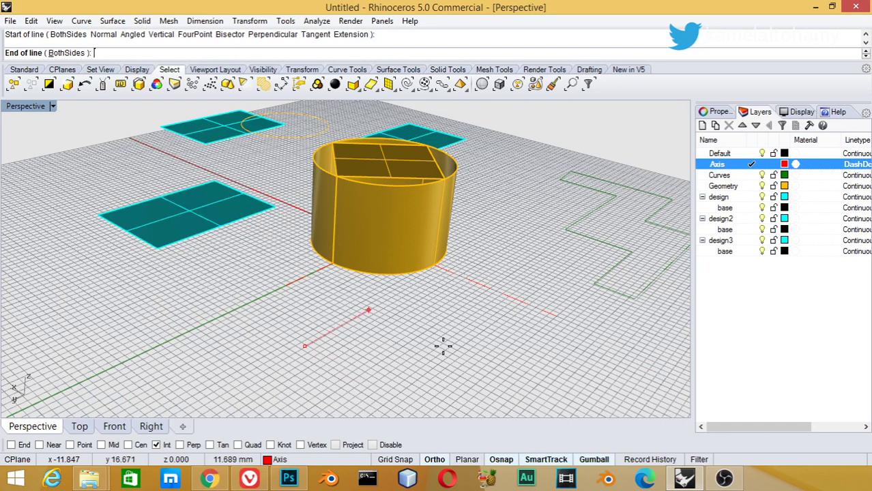
click(369, 311)
scroll(318, 333, up, 5)
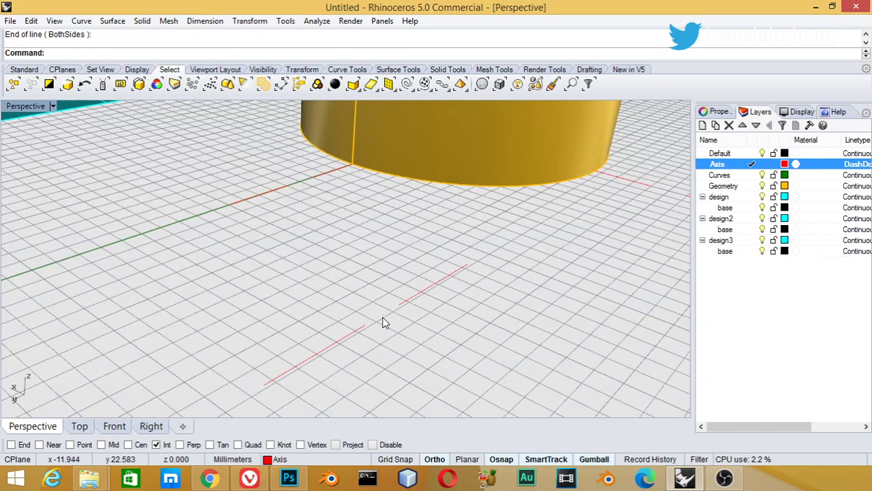
scroll(317, 353, down, 4)
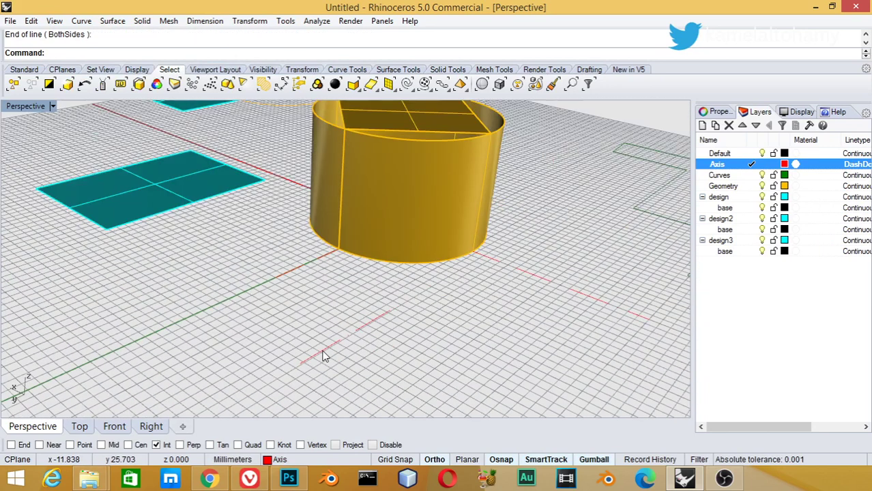
scroll(356, 345, down, 2)
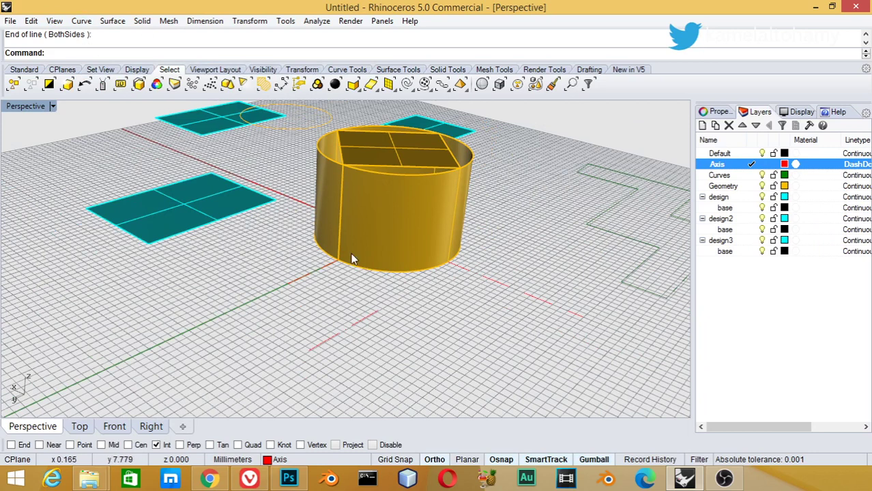